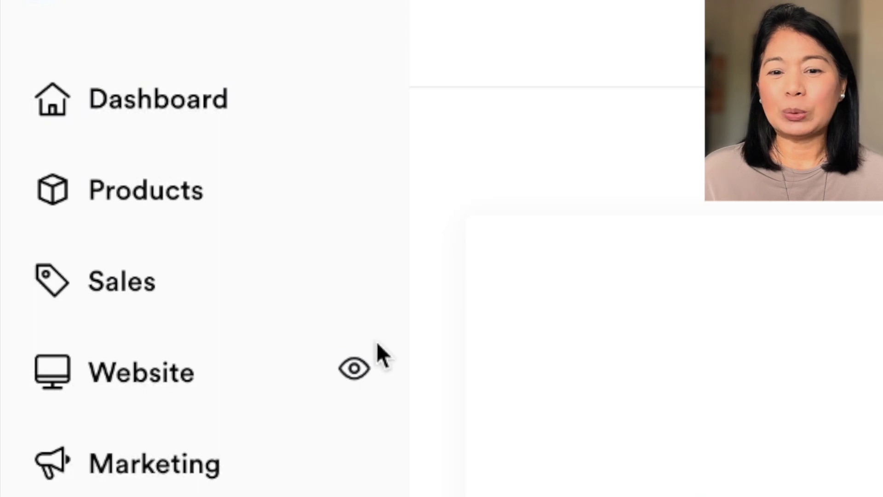
Create a new Podcast product from scratch and open its empty details form
click(286, 201)
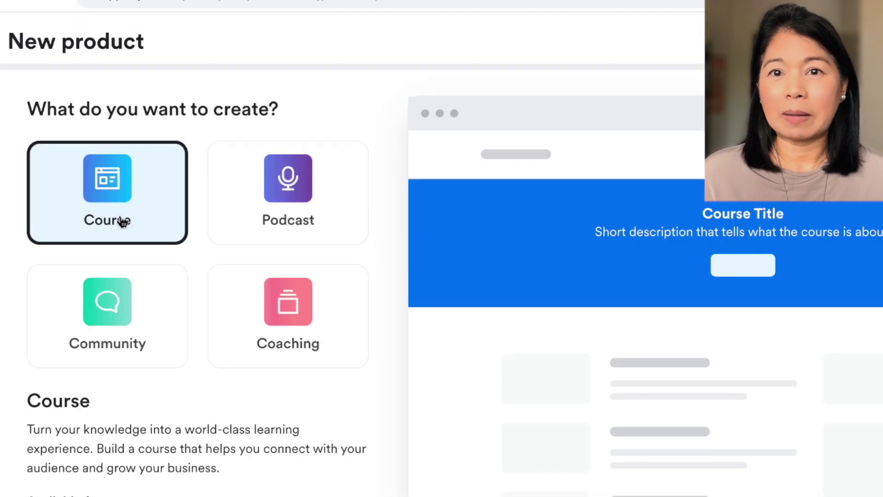
click(269, 212)
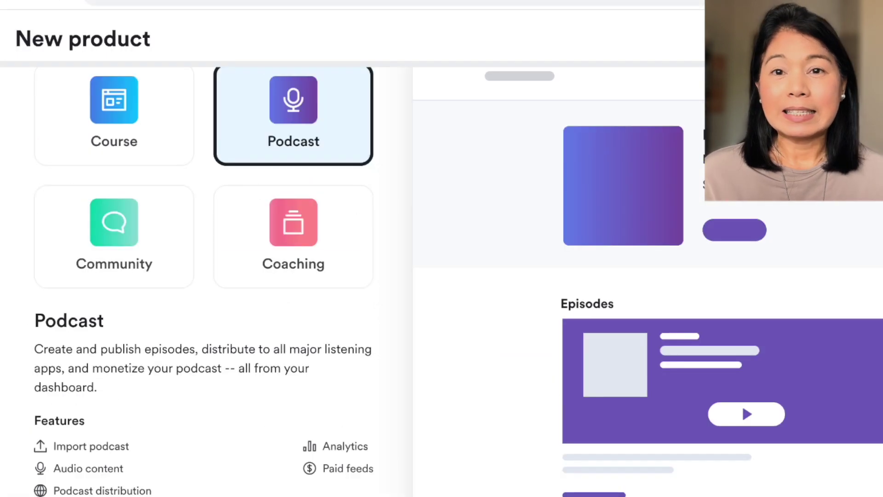
click(232, 489)
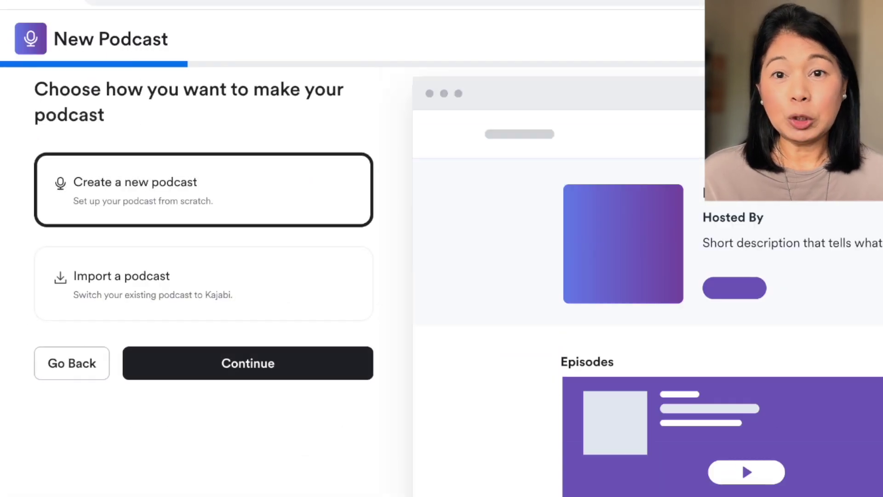
click(174, 202)
click(216, 351)
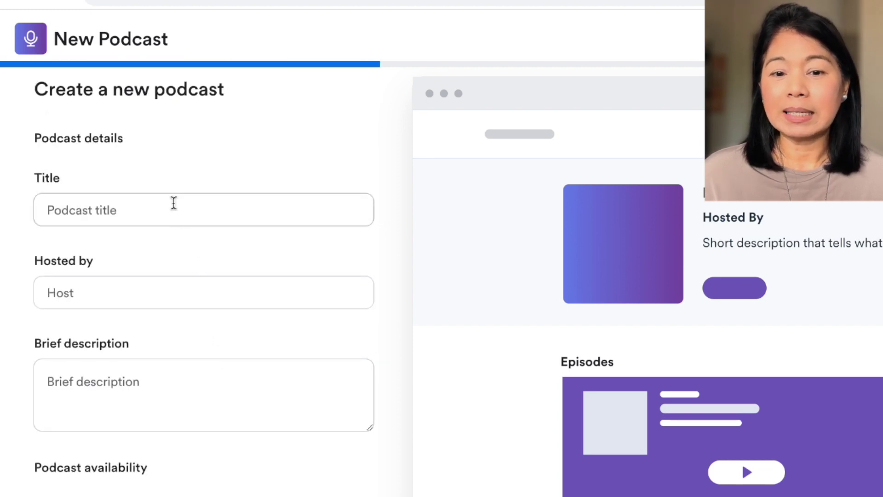
click(173, 203)
Enter the title 'YouTube Essentials for Women' and the host's name
text(YouTube Essentials)
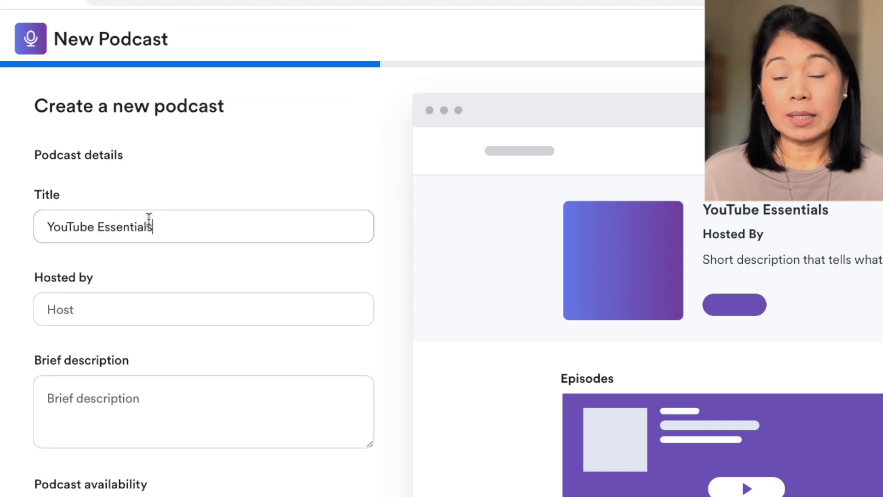
key(Tab)
text(Avic Caparas)
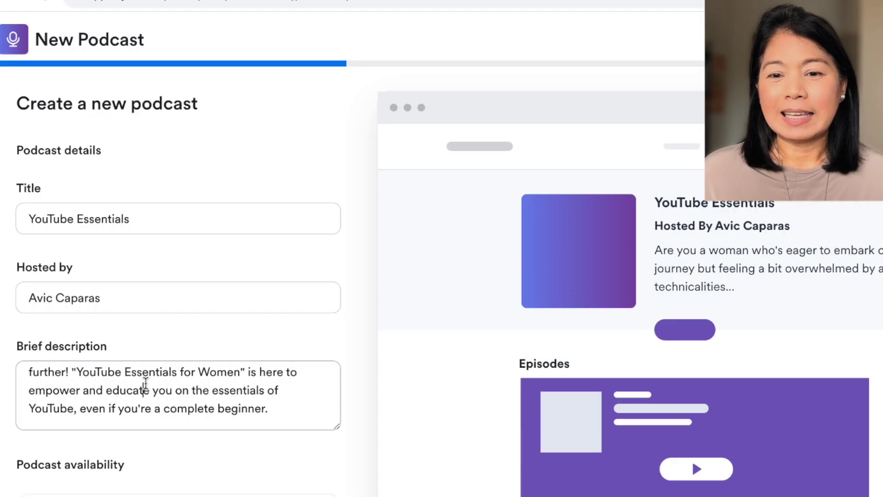
Remove ' for Women' from the description, set availability to Private, and submit the details
drag(240, 372, 172, 371)
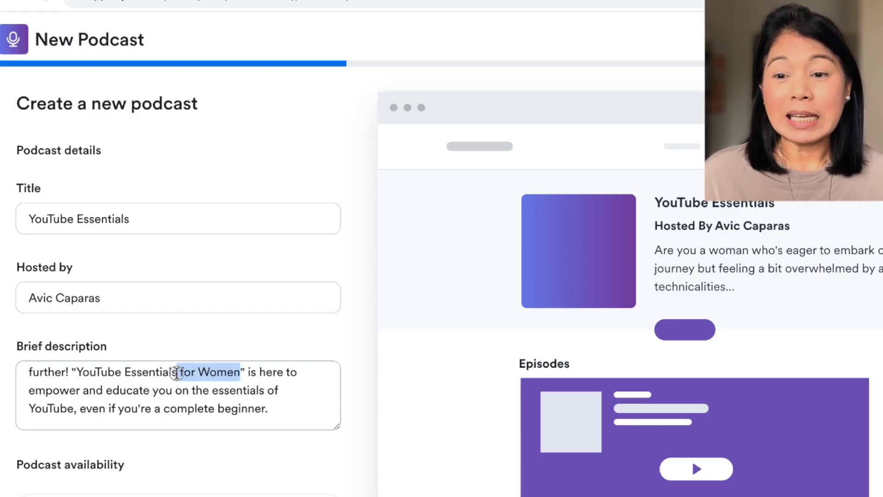
key(BackSpace)
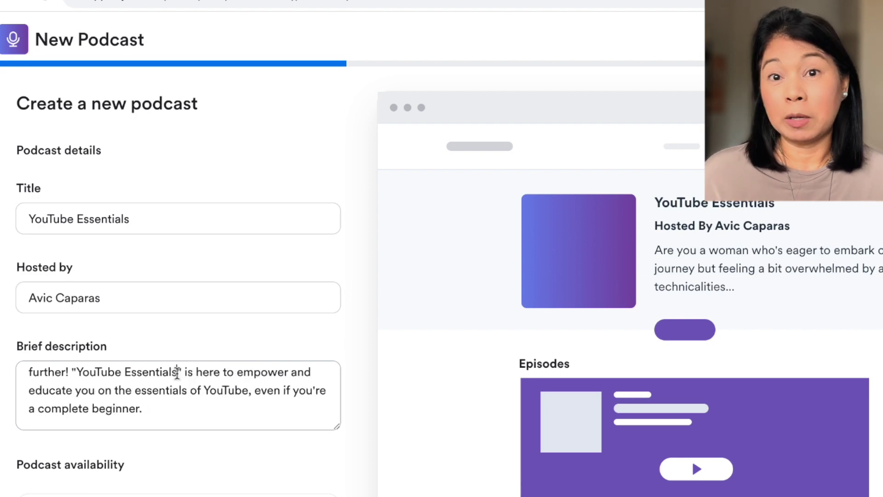
scroll(225, 403, down, 2)
scroll(225, 403, up, 5)
scroll(167, 391, up, 5)
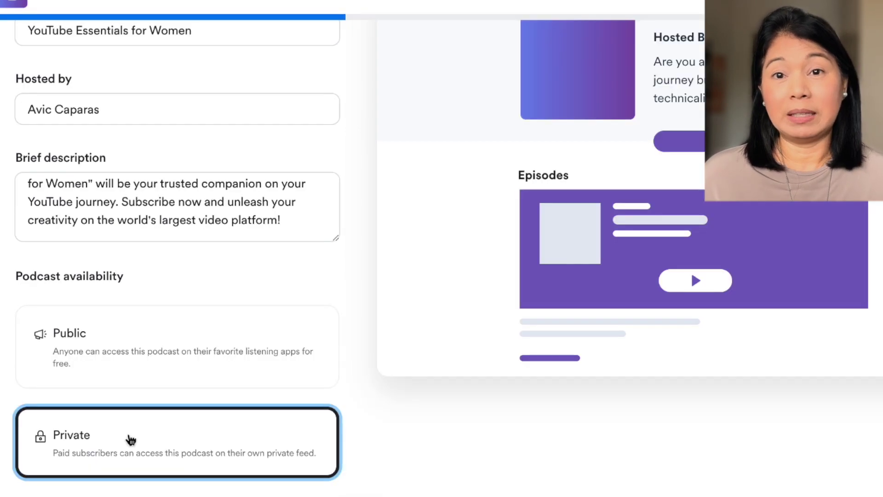
scroll(128, 438, down, 2)
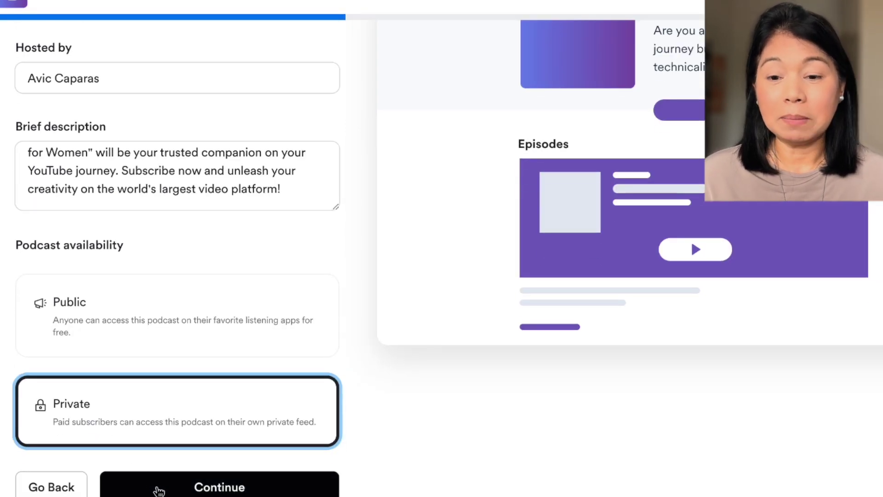
click(158, 488)
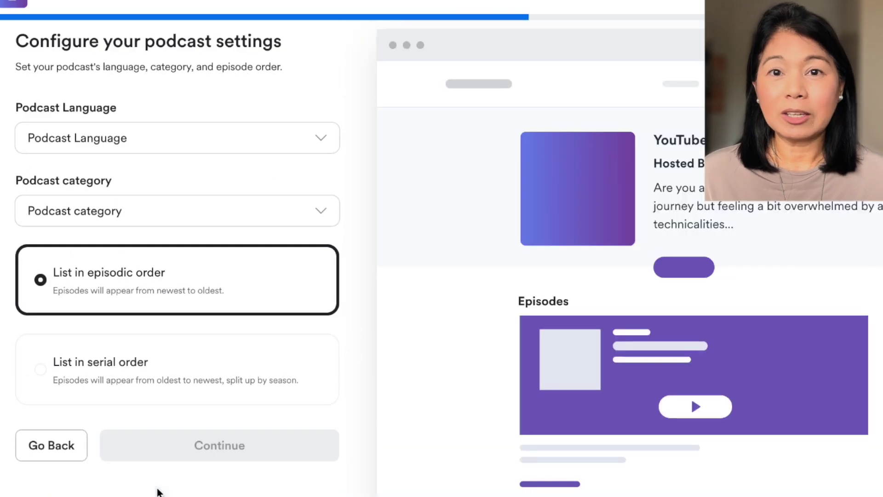
Set the podcast language to English and category to Education / How To, keeping episodic order
click(222, 136)
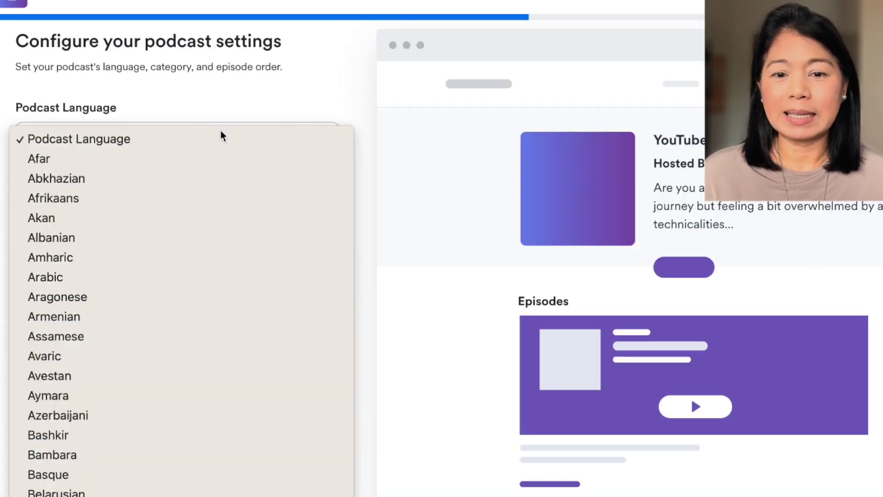
key(e)
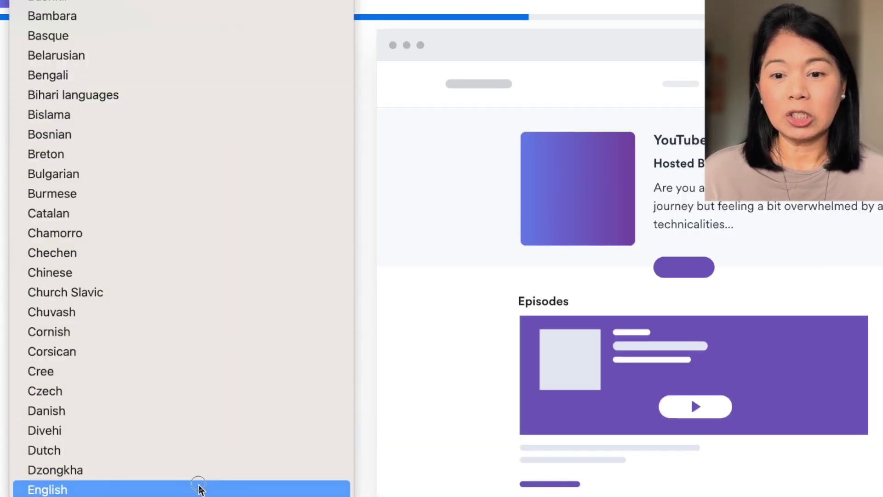
click(201, 490)
click(224, 212)
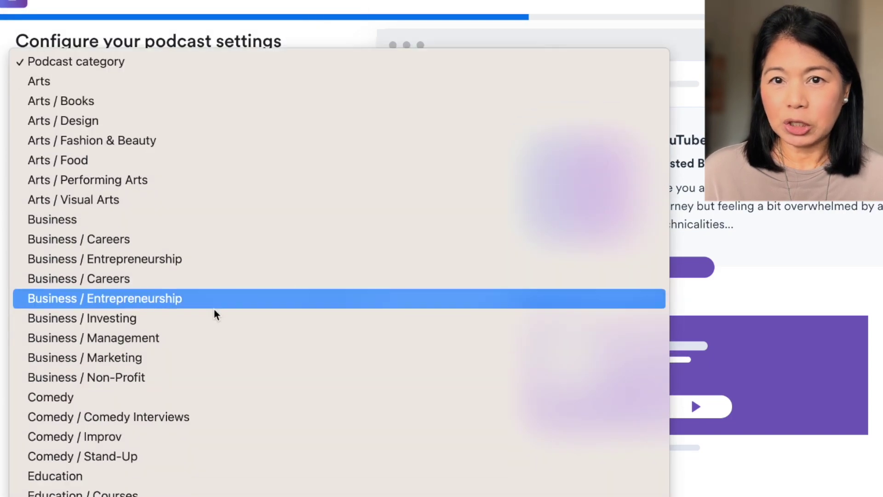
scroll(214, 314, down, 20)
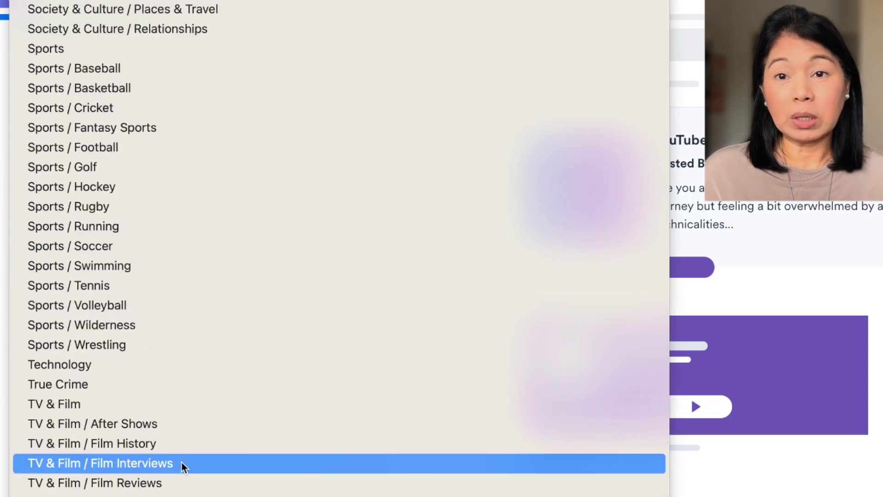
scroll(183, 466, up, 20)
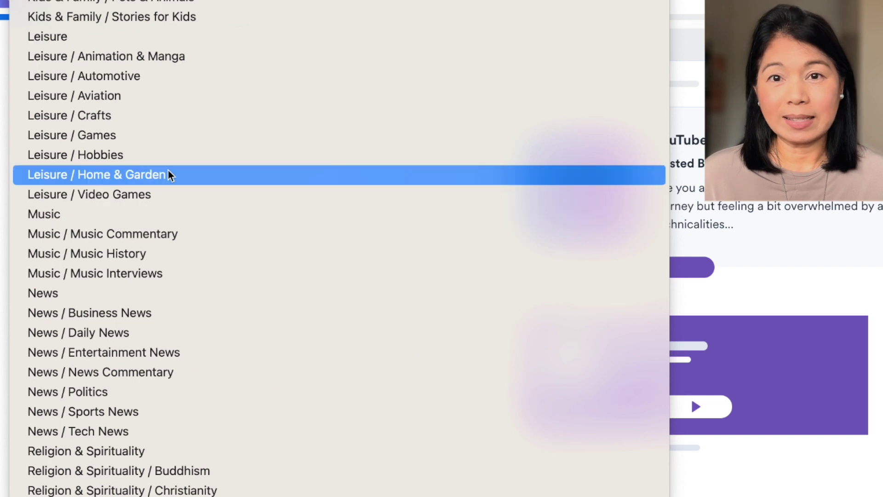
scroll(168, 173, up, 10)
click(166, 125)
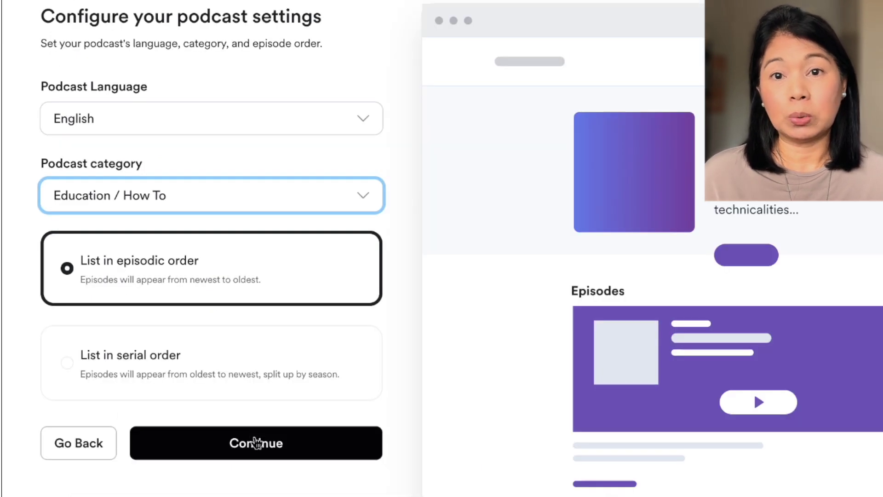
click(256, 443)
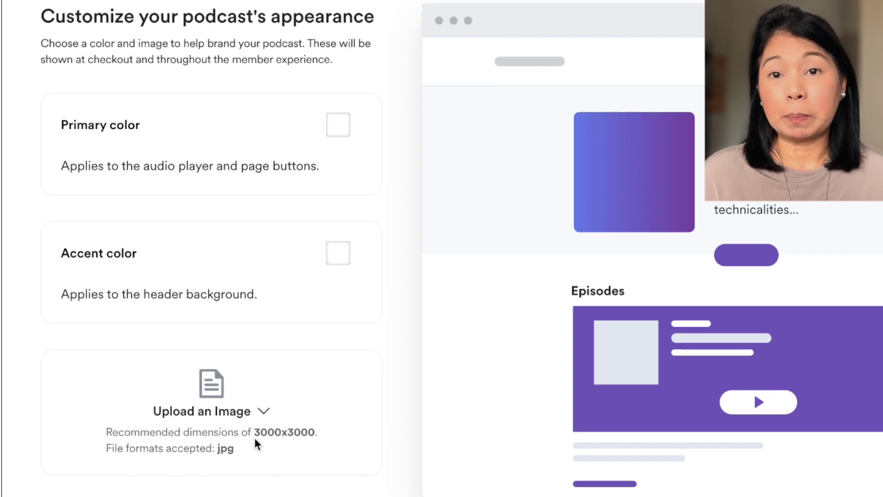
Try to continue past the appearance step, revealing the cover image 'can't be blank' error
scroll(255, 440, down, 1)
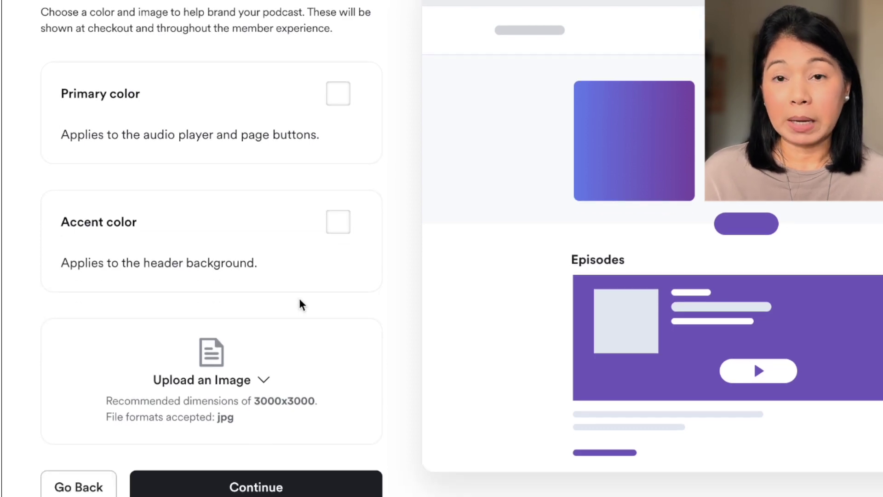
click(212, 489)
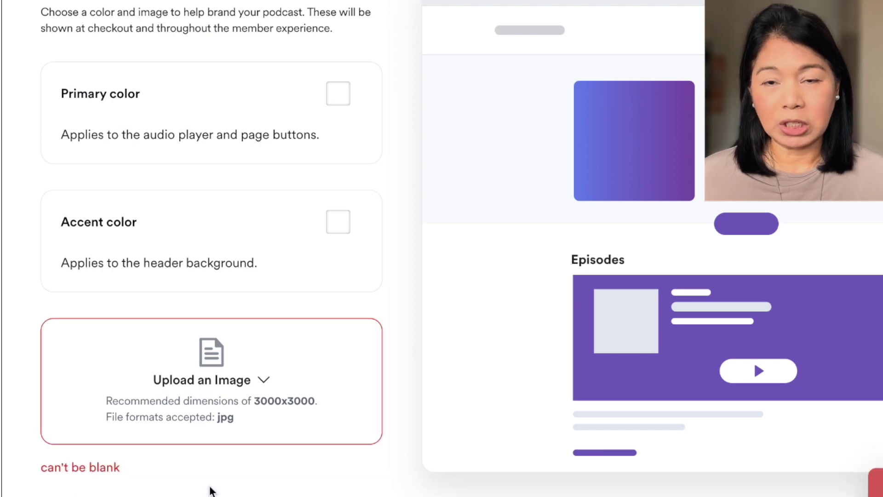
scroll(211, 455, down, 1)
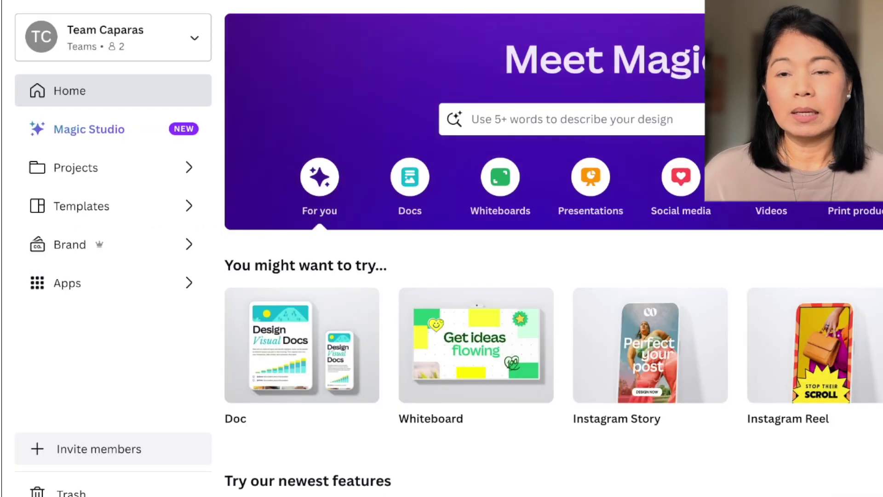
Search 'podcast' and apply the Blue Modern Podcast Cover template
click(841, 418)
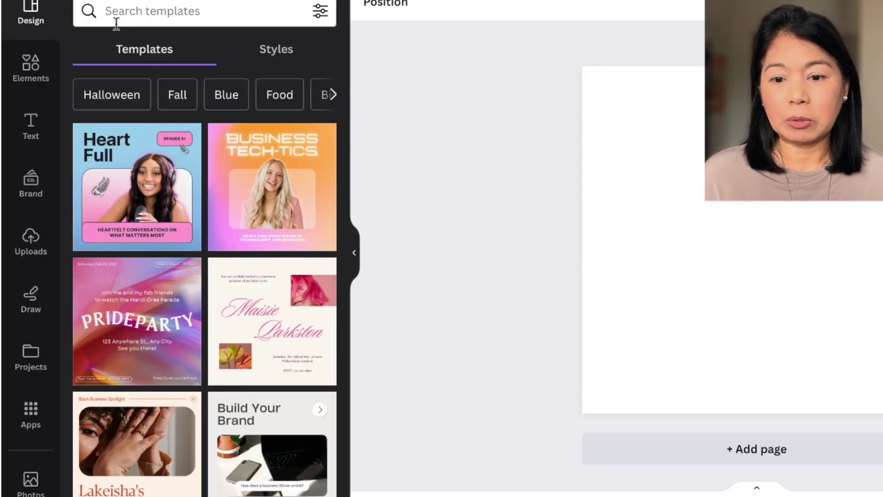
click(113, 10)
text(podcast)
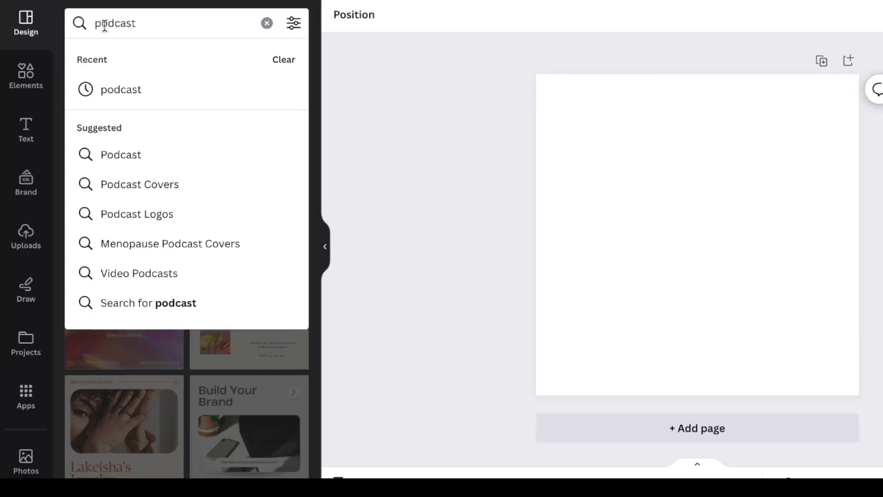
click(153, 185)
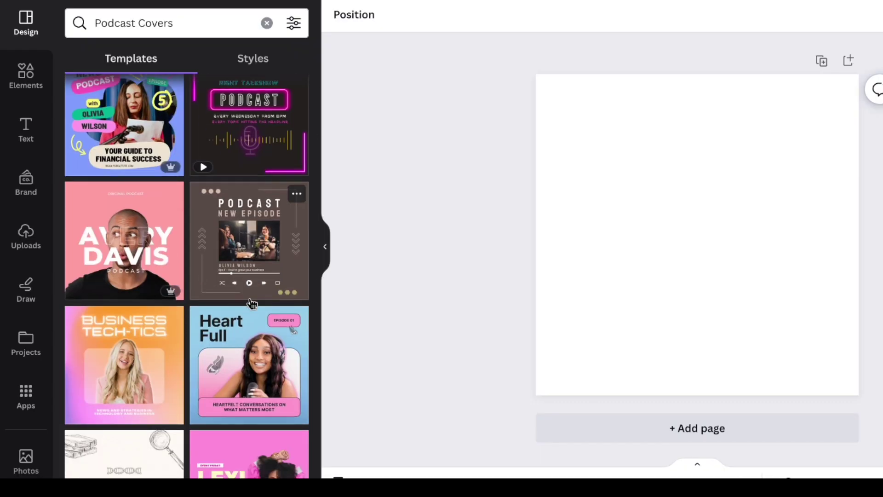
scroll(234, 344, down, 5)
click(234, 343)
Change the cover background to dark blue
click(697, 193)
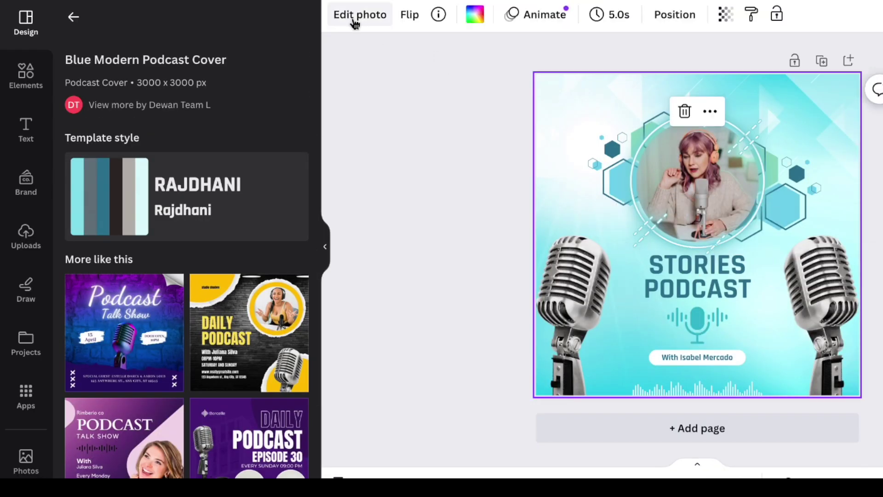
click(475, 15)
click(287, 256)
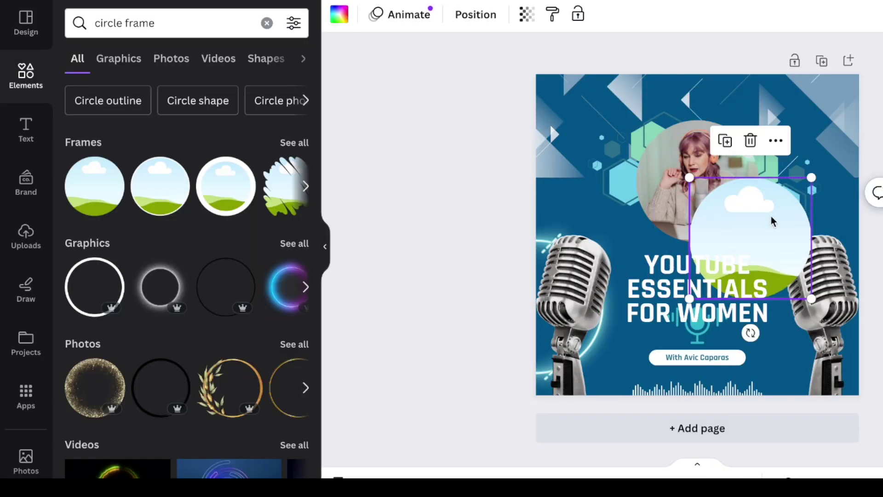
Place the host's photo in a circle frame over the round photo spot
drag(769, 221, 721, 158)
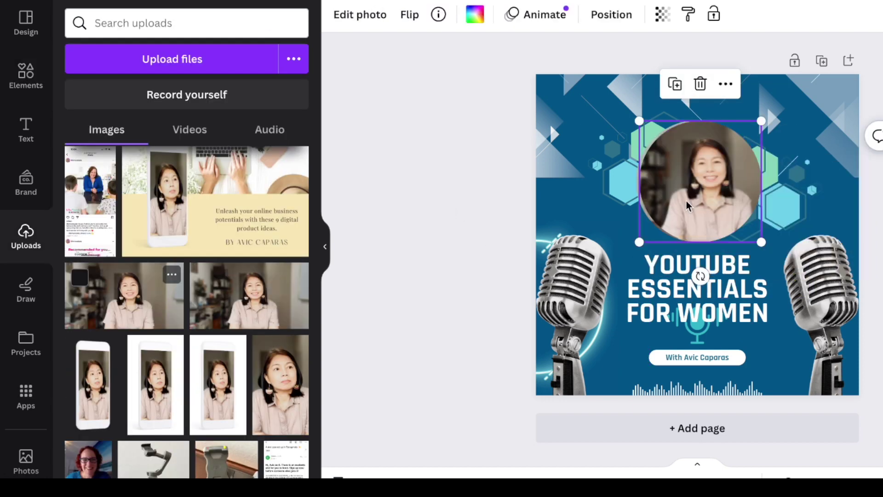
double_click(745, 183)
key(Escape)
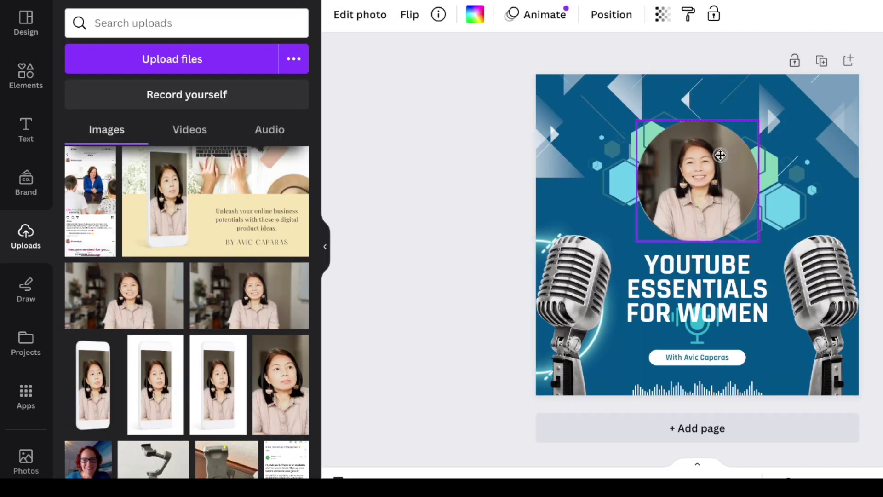
click(367, 14)
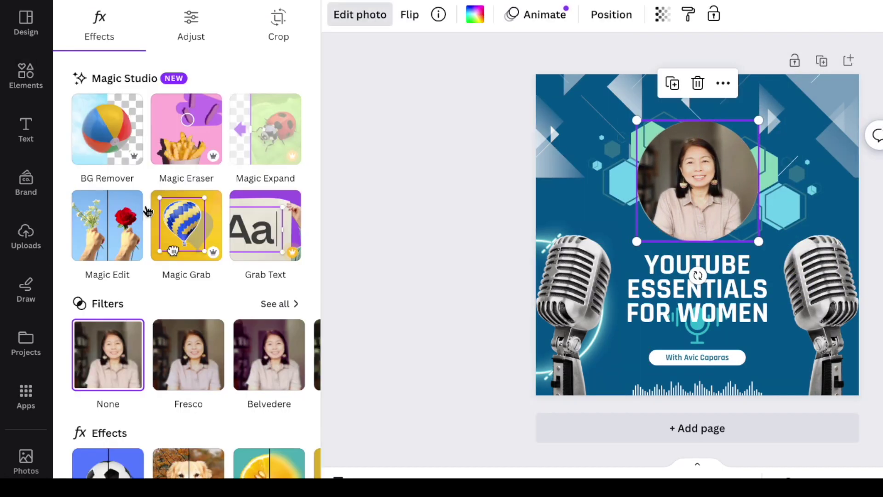
click(107, 225)
Magic Edit a 'podcast microphone' onto the host's shirt, then download the cover as PNG
drag(739, 315, 720, 319)
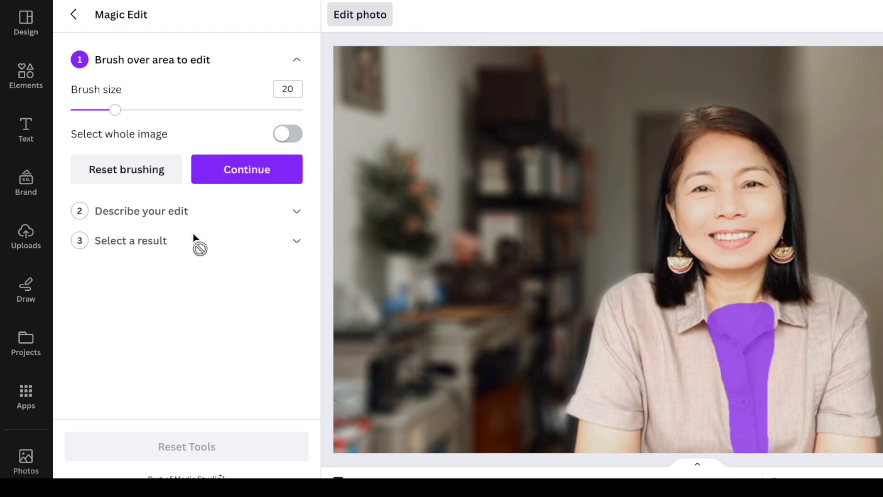
click(250, 178)
text(podcast microphone)
click(197, 392)
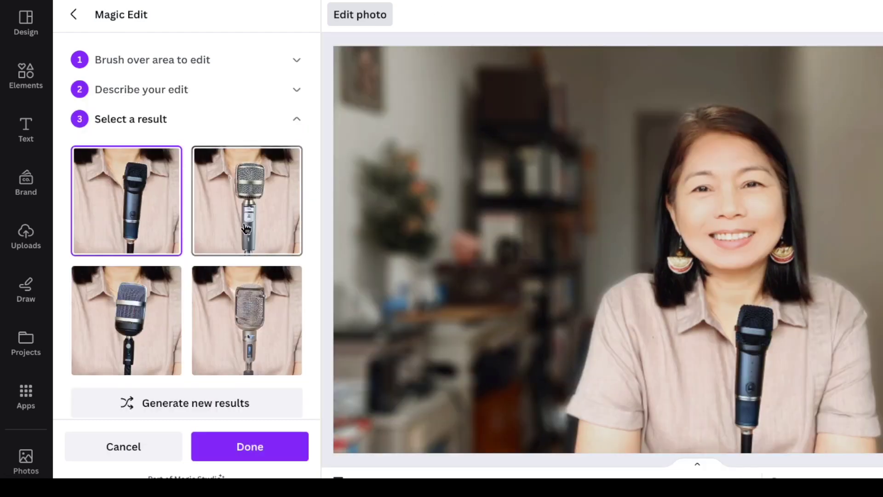
click(252, 185)
click(244, 447)
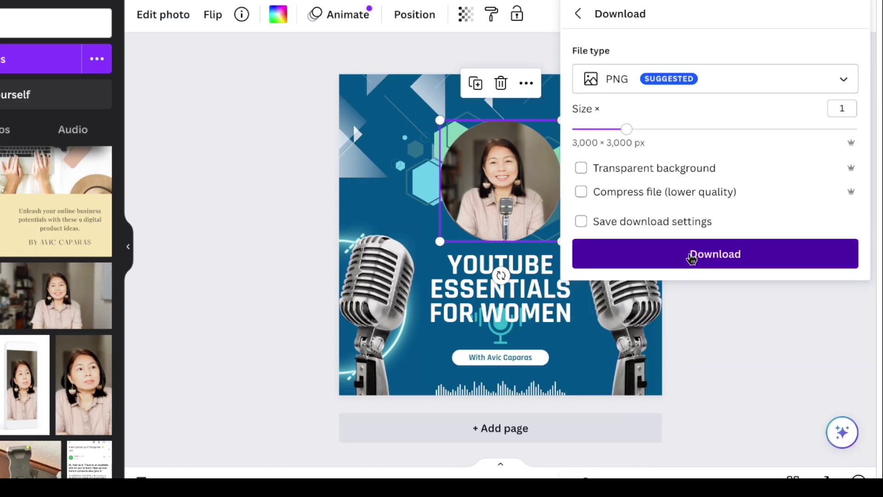
click(694, 254)
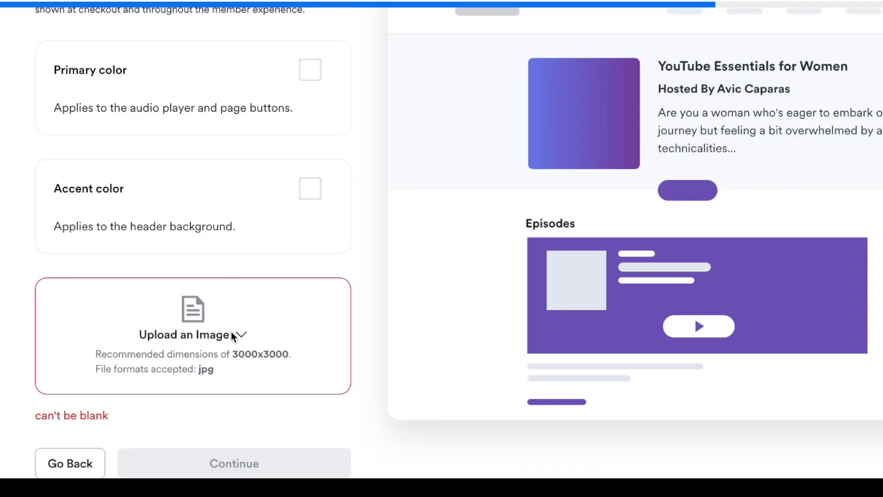
Upload YouTube Essentials for women.png from the computer as the podcast cover
click(233, 334)
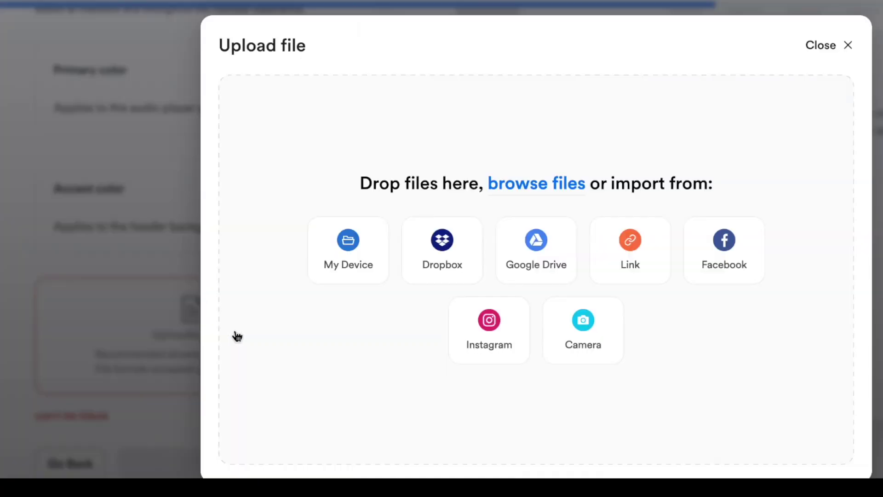
click(364, 250)
click(476, 107)
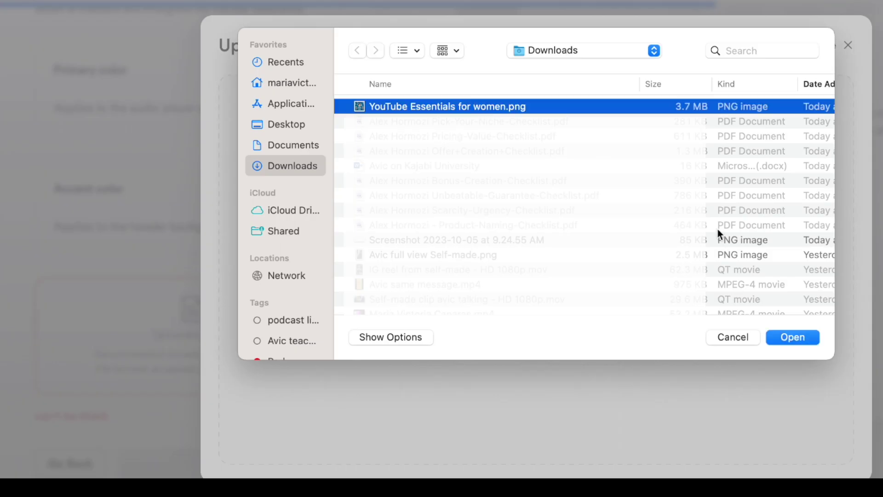
click(779, 336)
click(826, 99)
click(260, 457)
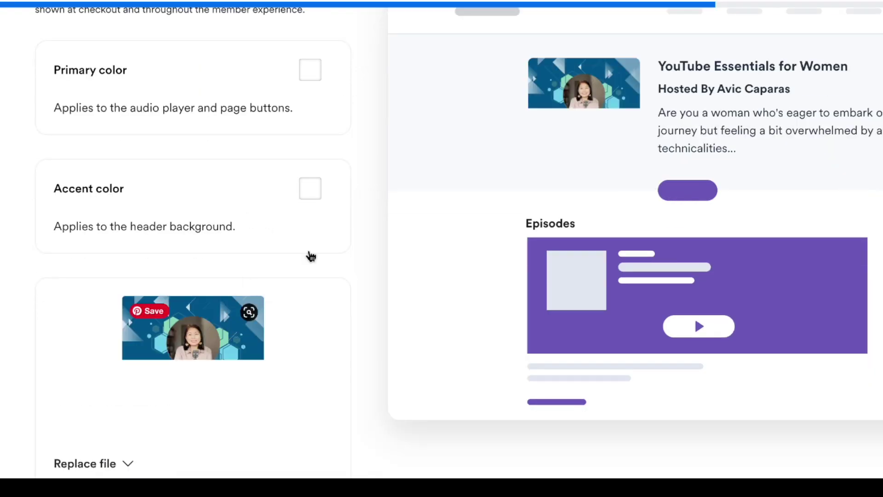
Set the primary colour to dark blue hex 00598b
scroll(378, 75, up, 2)
click(310, 144)
click(211, 311)
click(275, 312)
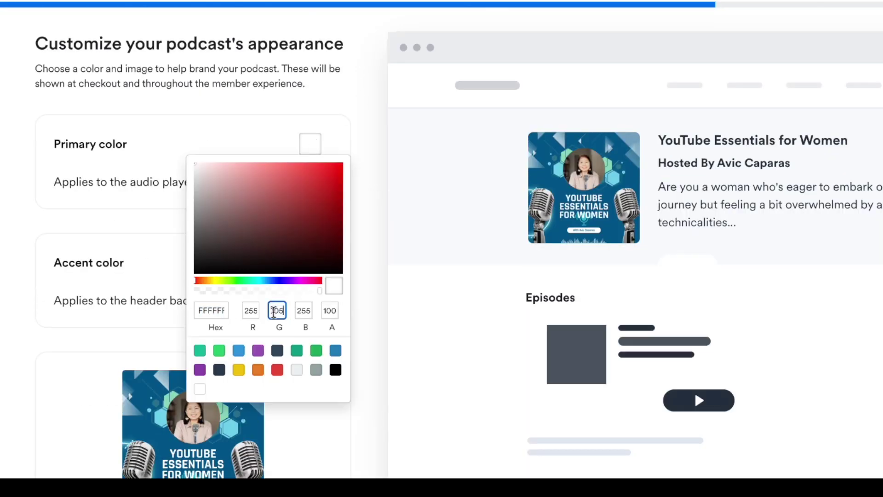
double_click(215, 309)
text(00598b)
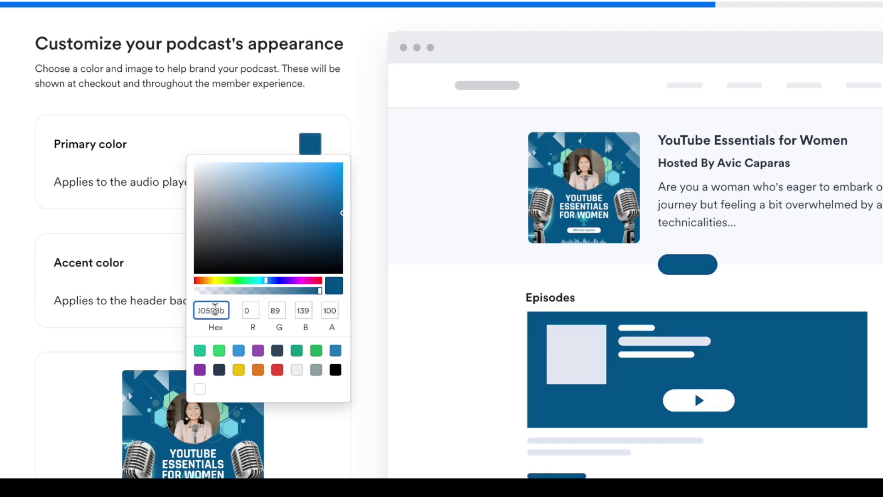
click(393, 324)
scroll(360, 351, down, 5)
Make the podcast Paid and start connecting Kajabi Payments
click(256, 467)
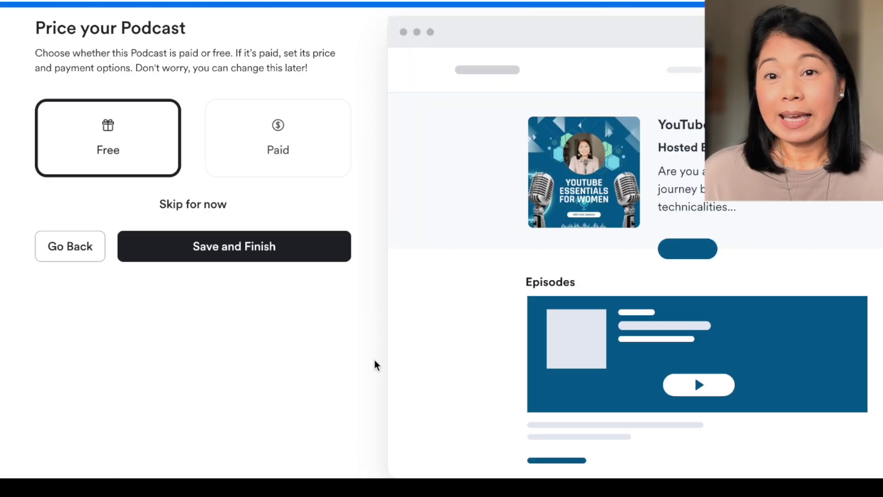
click(300, 158)
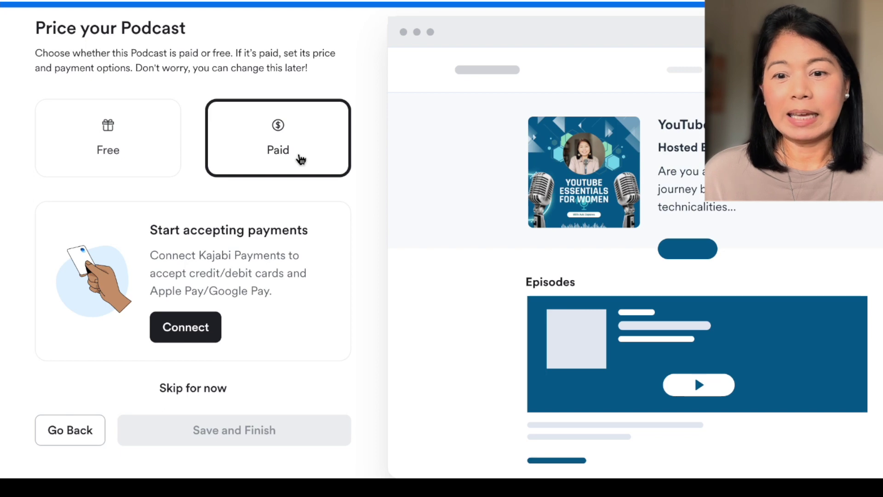
click(203, 330)
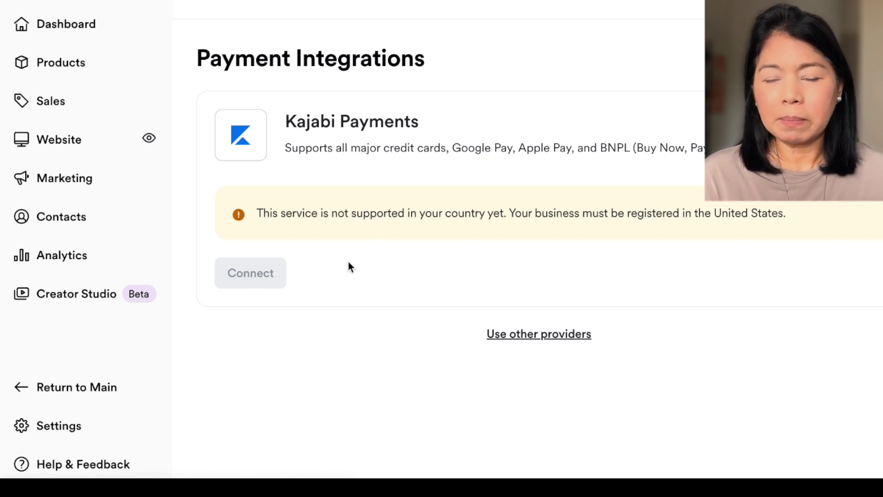
Reveal the Stripe and PayPal providers and begin connecting a PayPal account
click(492, 336)
scroll(617, 352, down, 2)
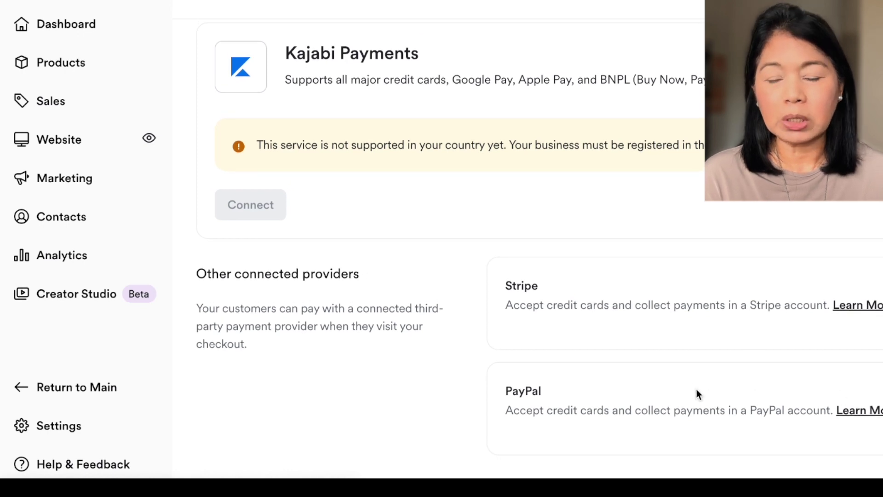
click(585, 453)
click(730, 398)
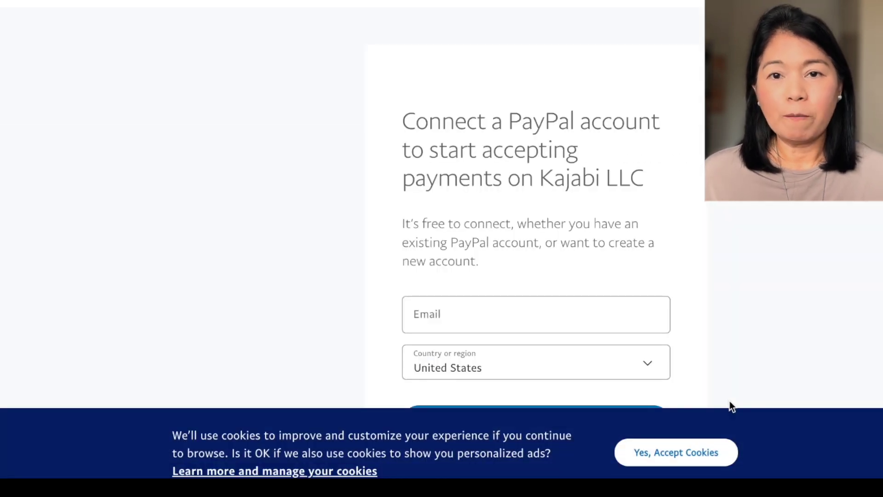
Select the Email field on PayPal's account connection form
click(650, 314)
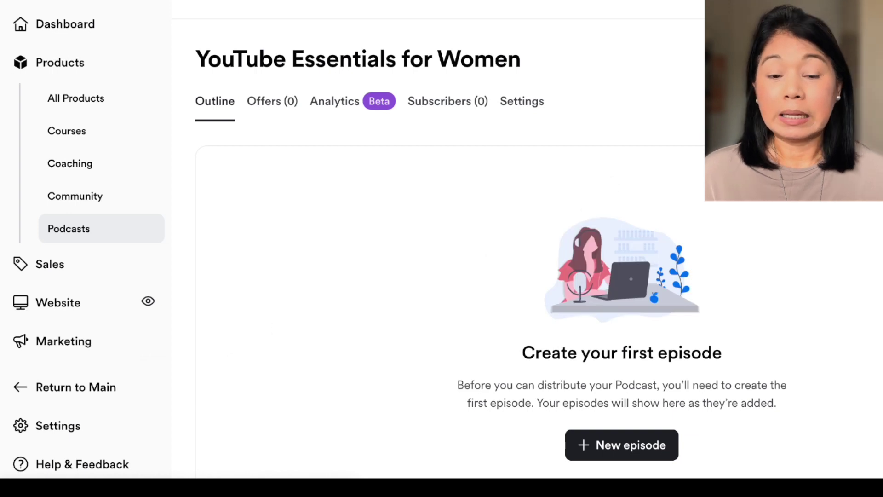
Check the podcast's Offers (0) tab, then view its Analytics showing 0 total downloads
click(272, 101)
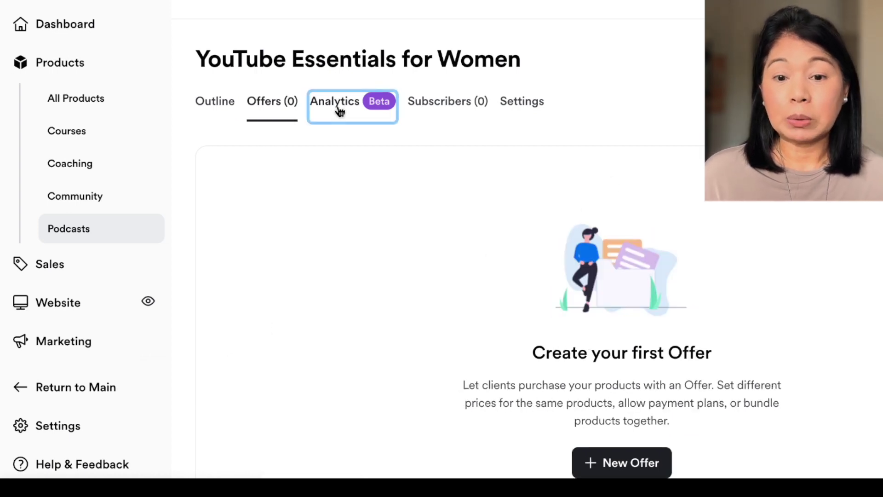
click(339, 111)
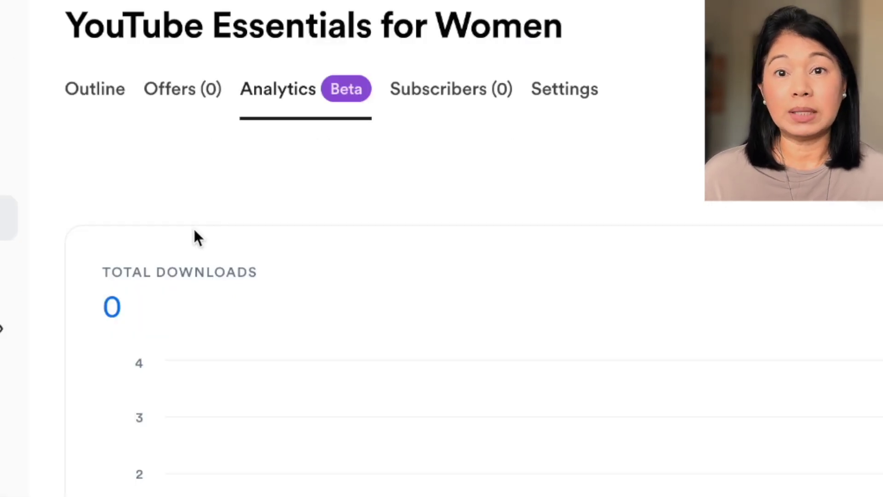
scroll(194, 227, down, 1)
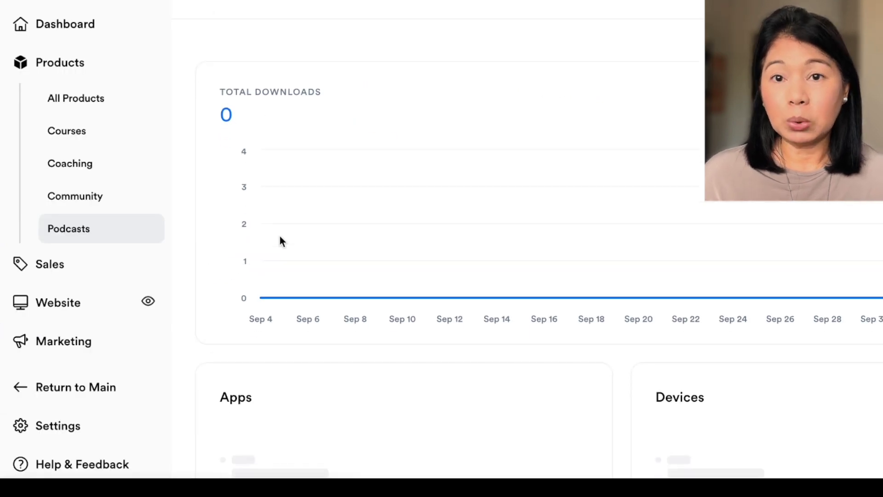
scroll(280, 236, down, 1)
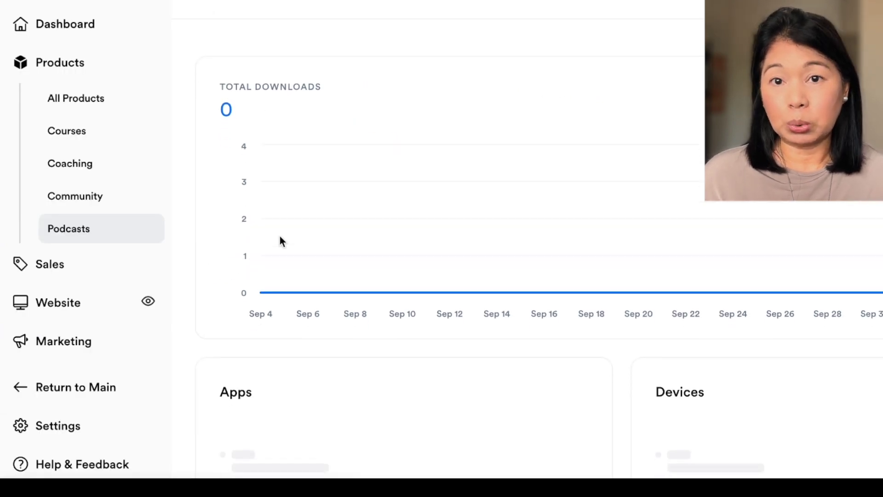
scroll(280, 237, down, 3)
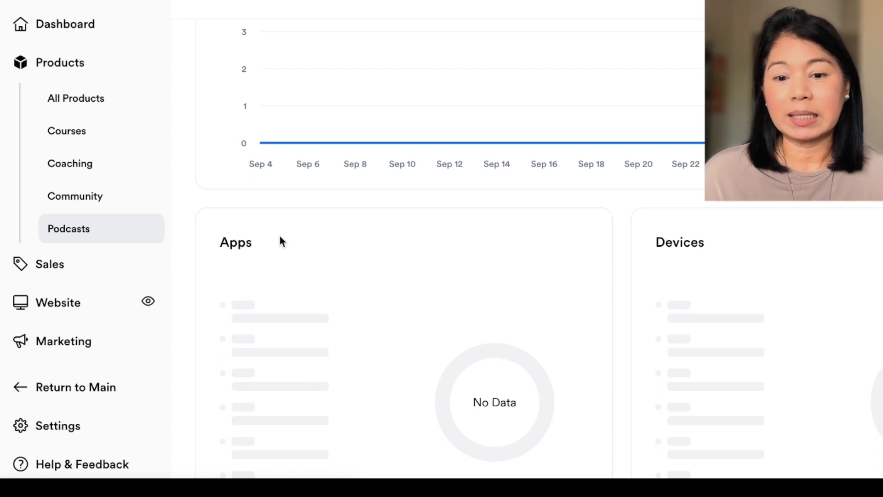
scroll(279, 236, down, 6)
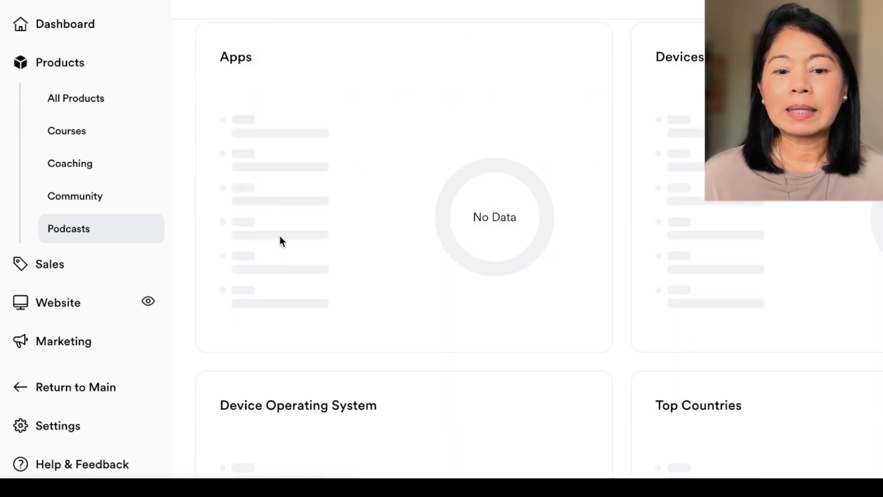